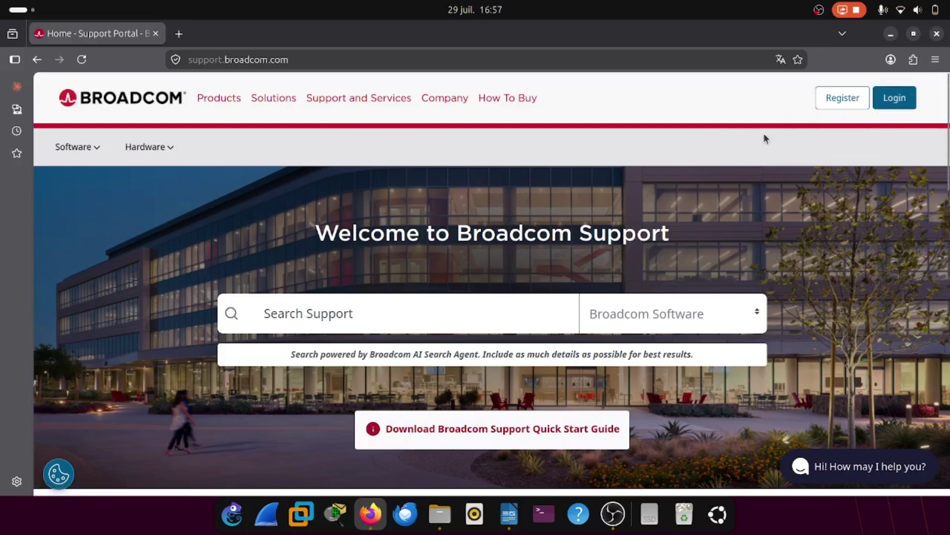
Step: Open the Broadcom account registration form, review its email address and captcha fields, and close the form
click(838, 95)
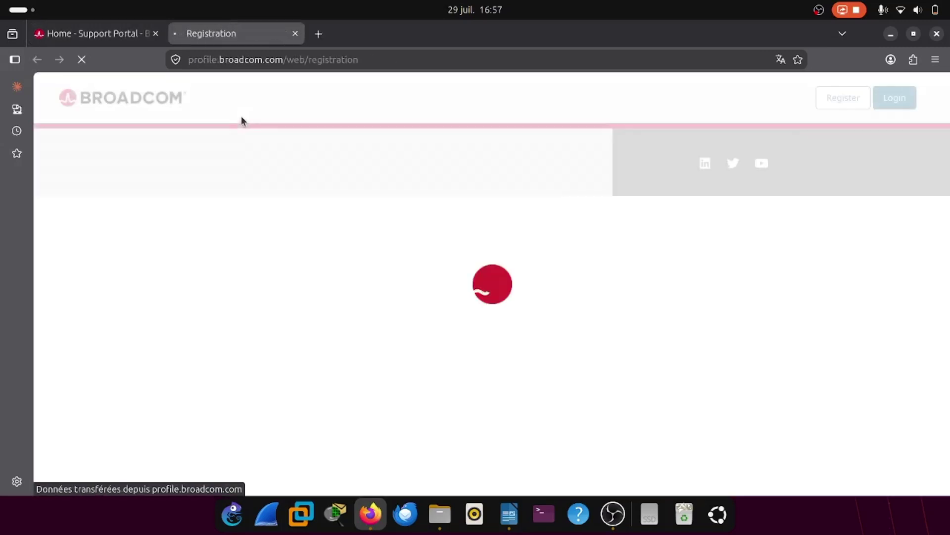
click(632, 298)
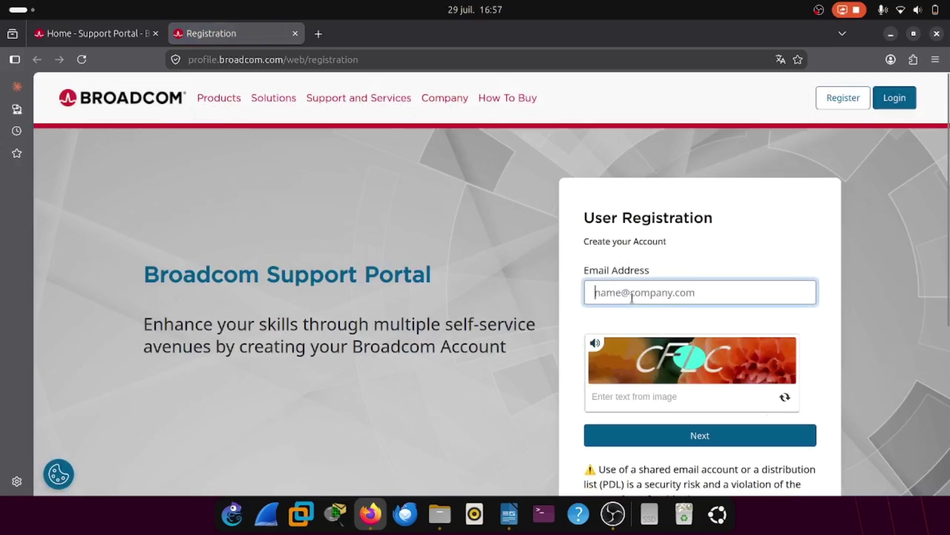
scroll(533, 299, down, 2)
scroll(584, 296, up, 2)
click(644, 397)
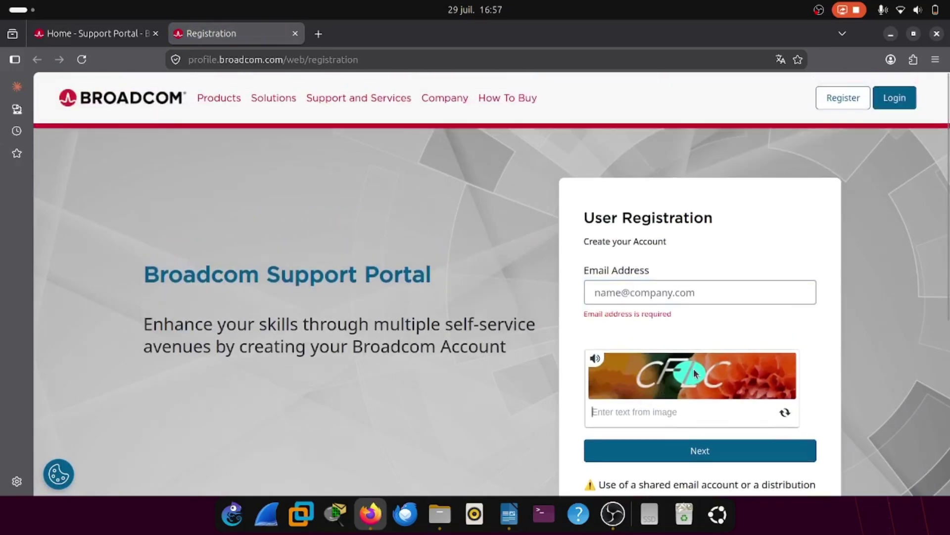
click(295, 34)
Step: Log in to the support portal with the account password and decline saving the password in the browser
click(895, 97)
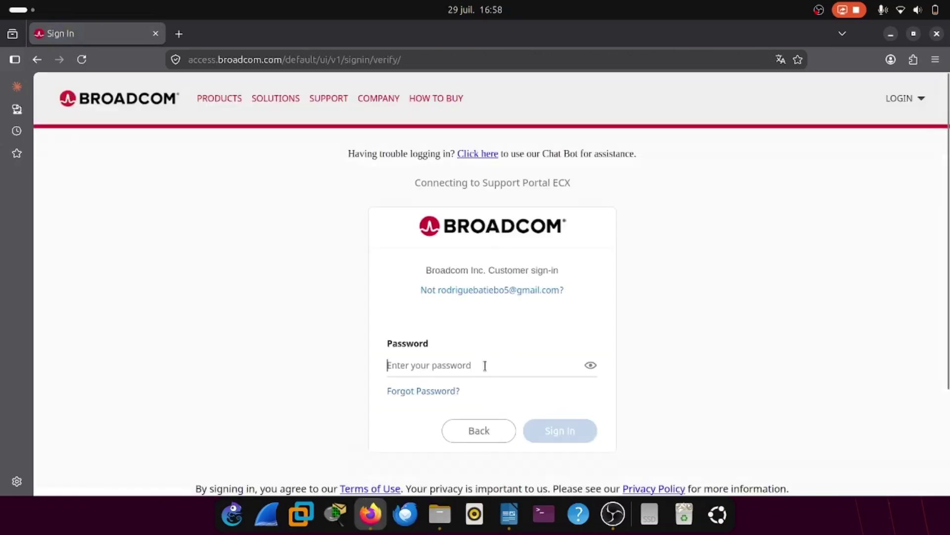
text(*)
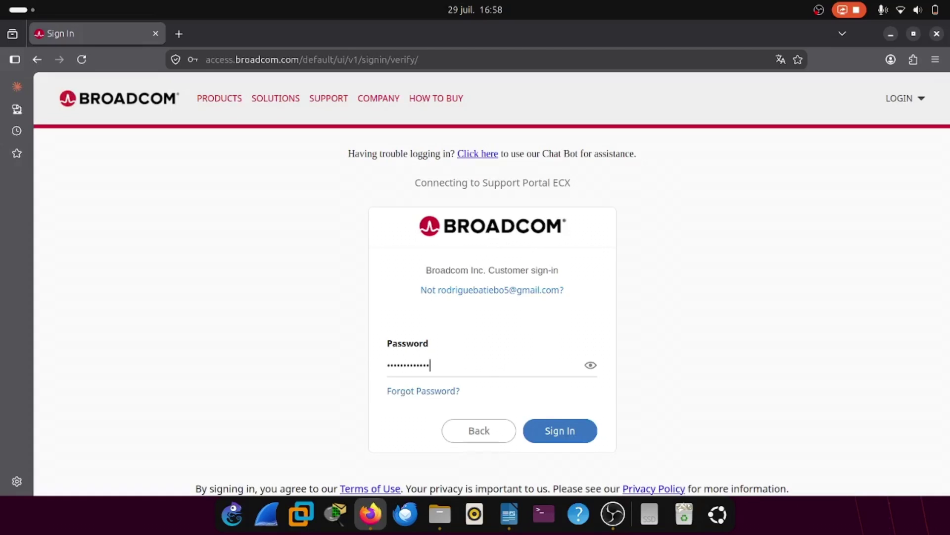
text(*)
key(Return)
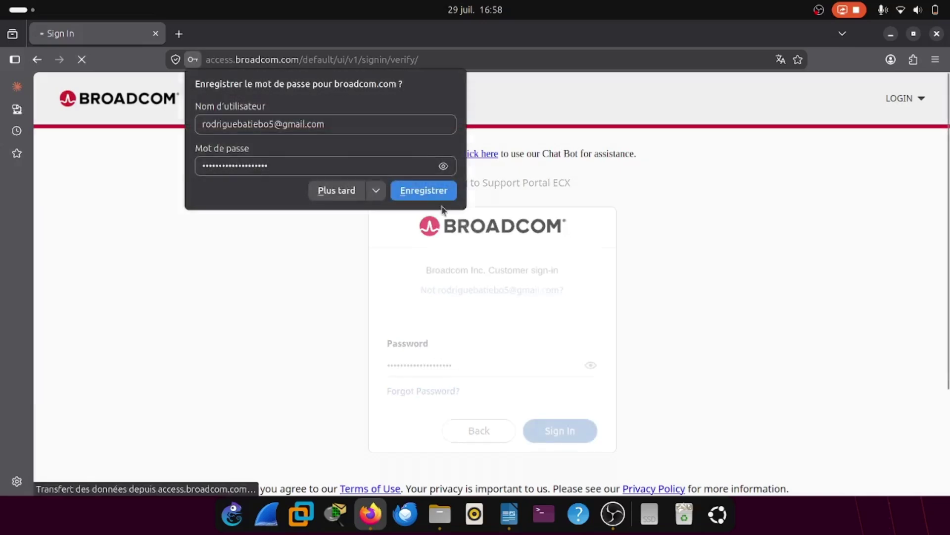
click(338, 191)
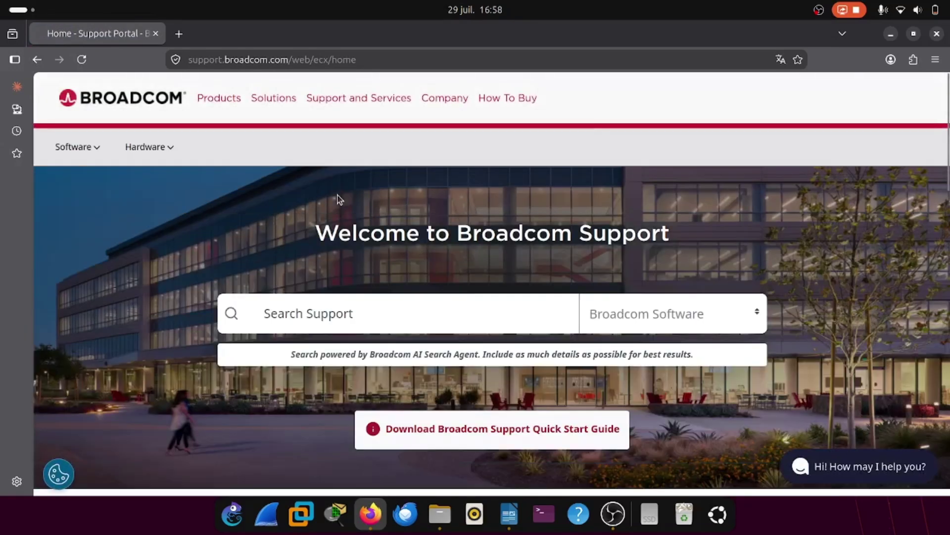
Step: Go to My Downloads for Cyber Security Software and open the free software downloads list
click(87, 149)
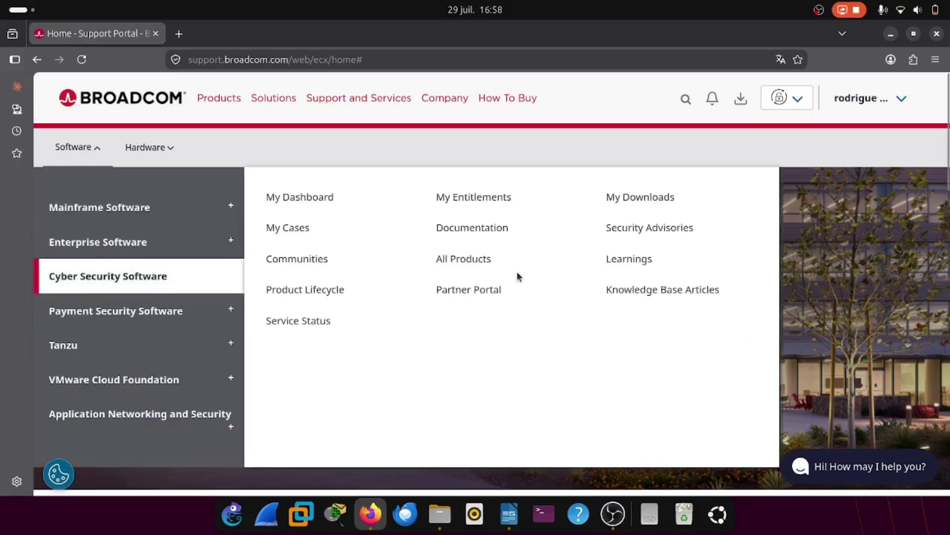
click(621, 197)
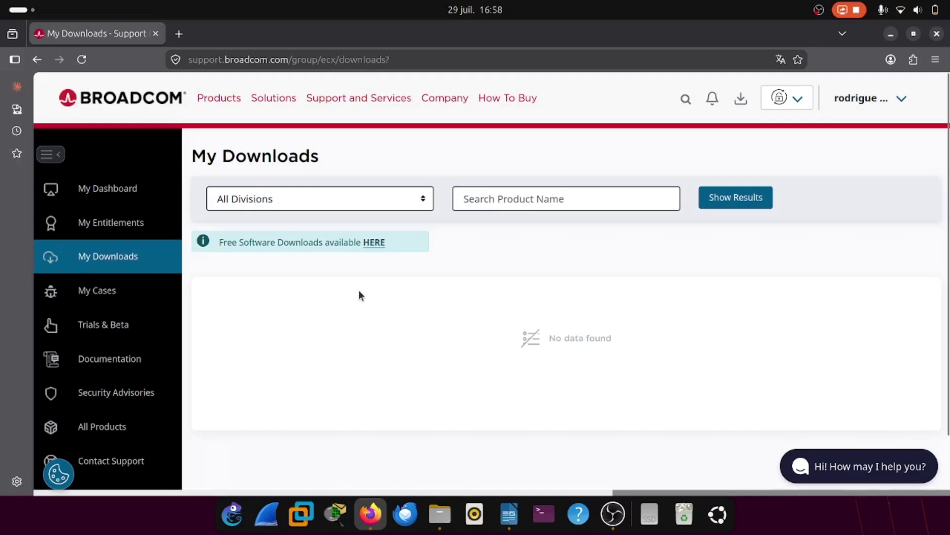
click(373, 244)
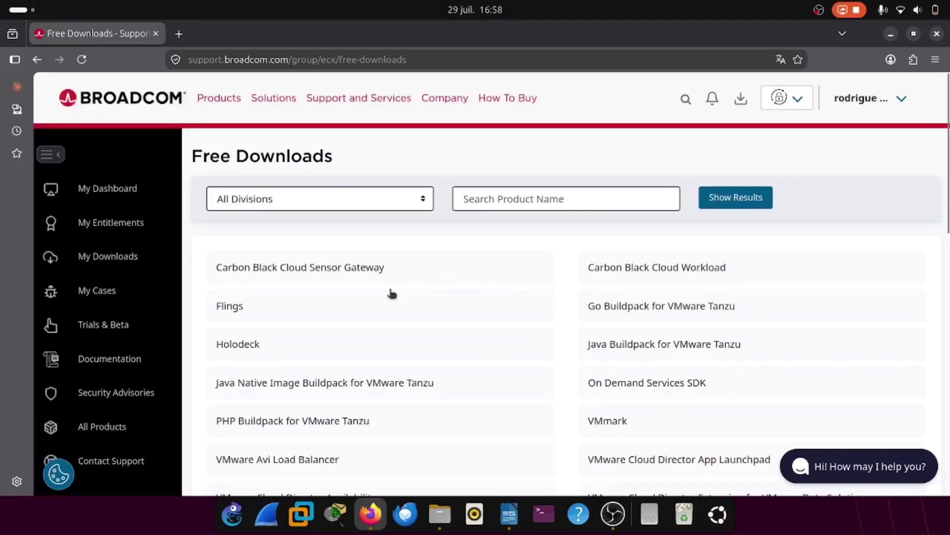
Step: Find VMware Workstation Pro in the free downloads list and open its product page
scroll(391, 294, down, 10)
scroll(392, 293, down, 3)
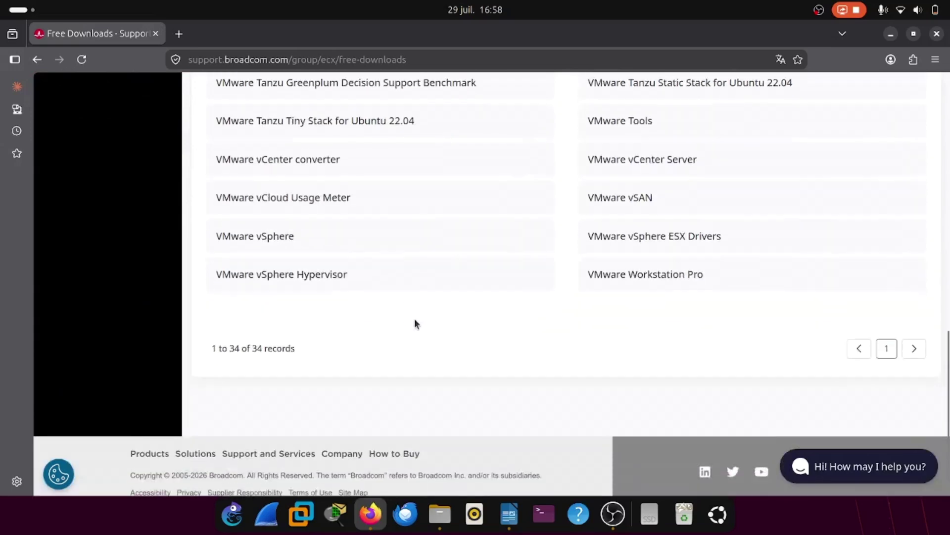
click(646, 267)
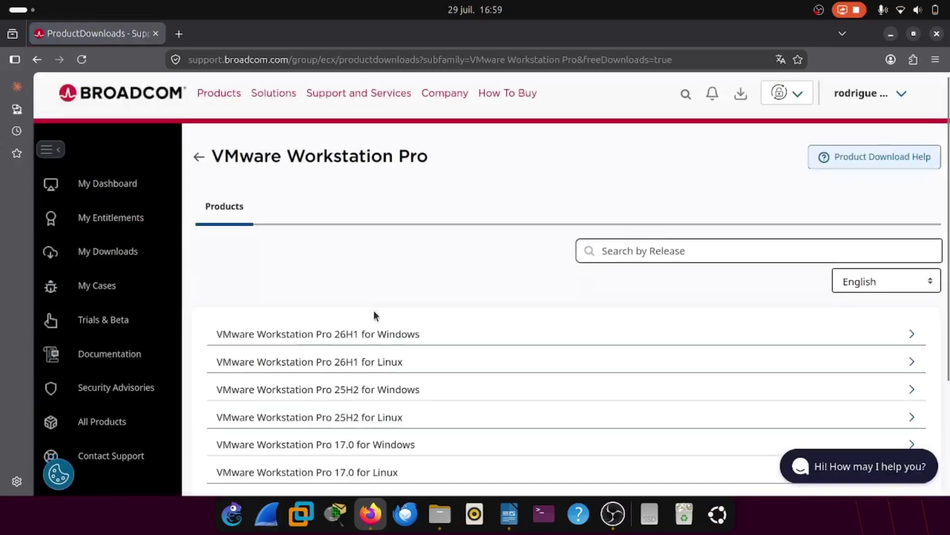
Step: Expand VMware Workstation Pro 26H1 for Windows in the product list and open its 26H1 release
scroll(376, 314, down, 3)
scroll(375, 313, up, 2)
scroll(375, 314, down, 3)
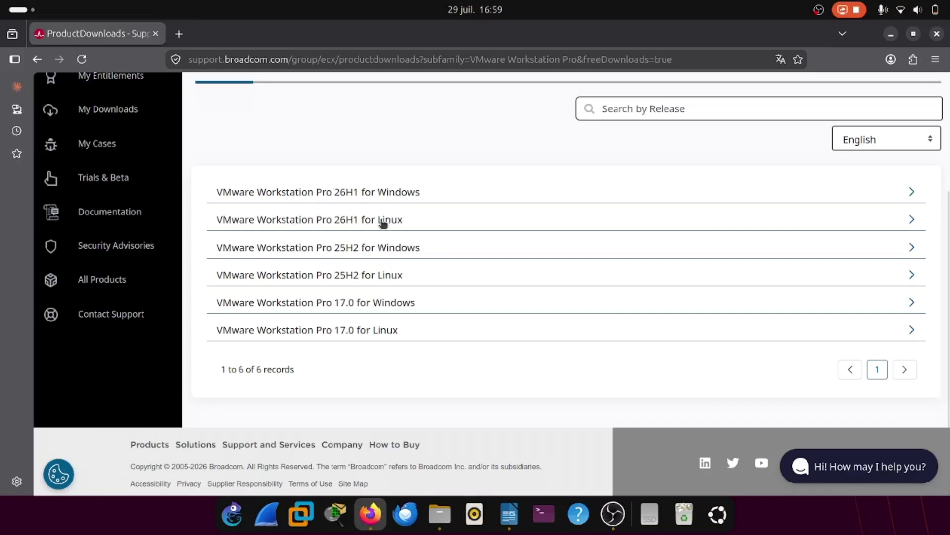
scroll(383, 224, up, 2)
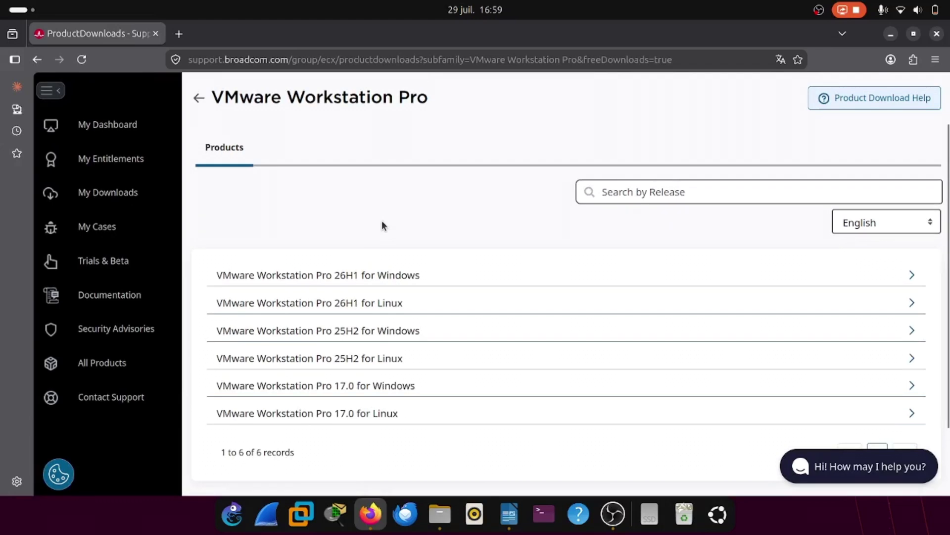
click(388, 279)
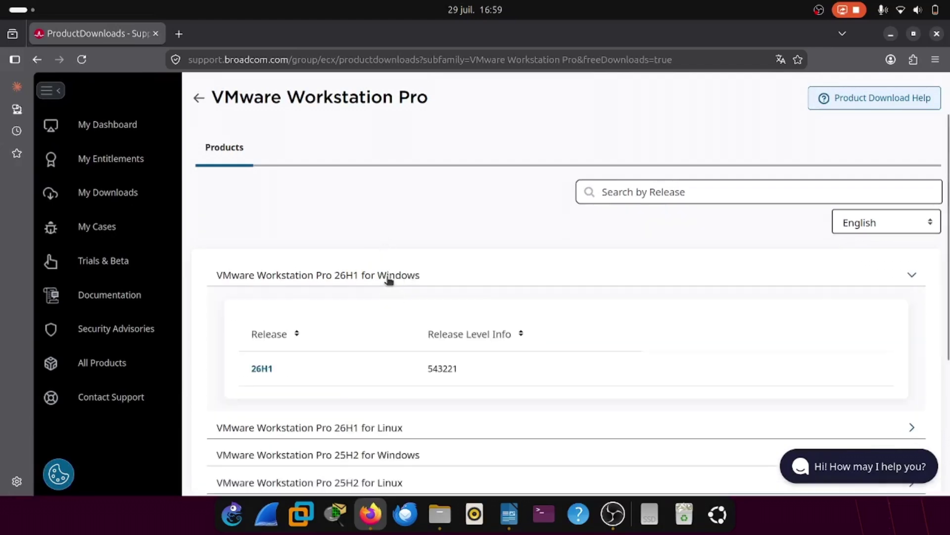
click(262, 369)
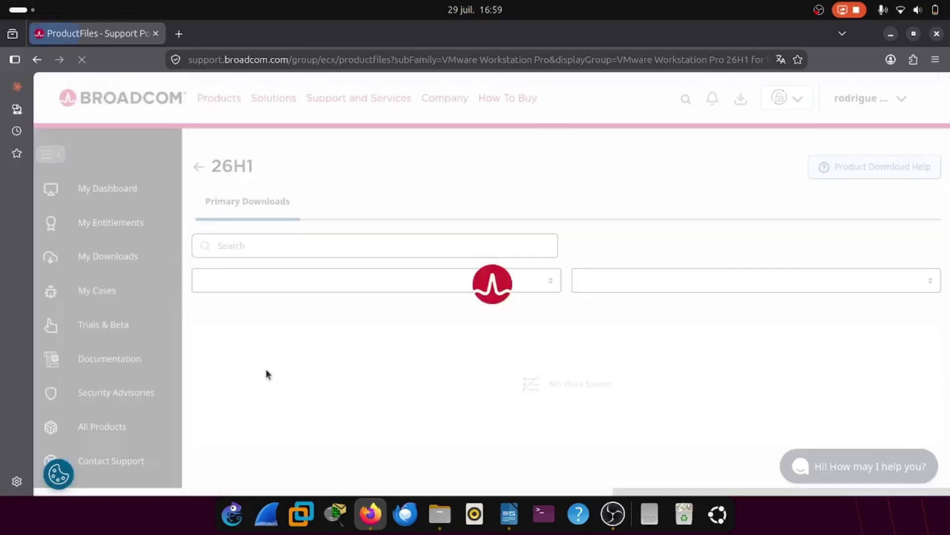
Step: Examine the Windows installer's file name, release date, checksums and download option on the 26H1 release page
scroll(267, 372, down, 3)
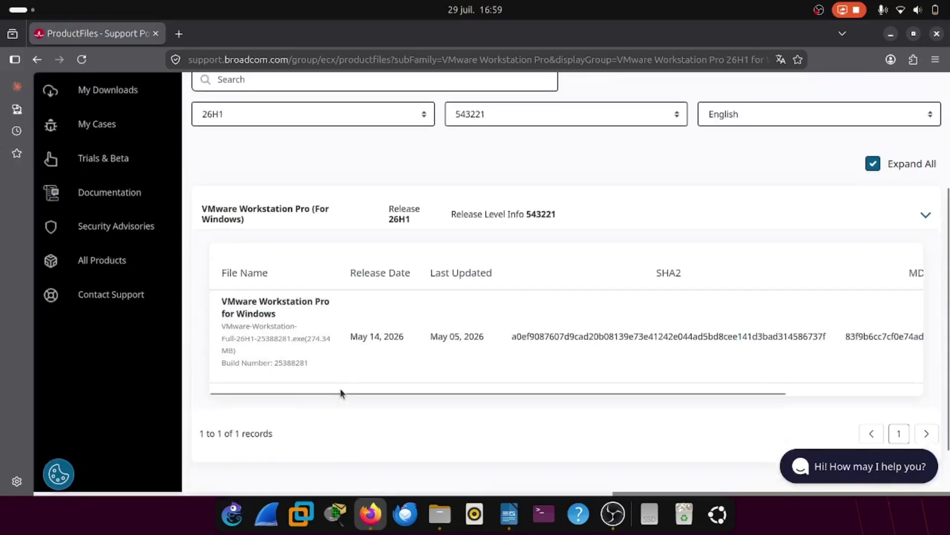
drag(340, 392, 658, 403)
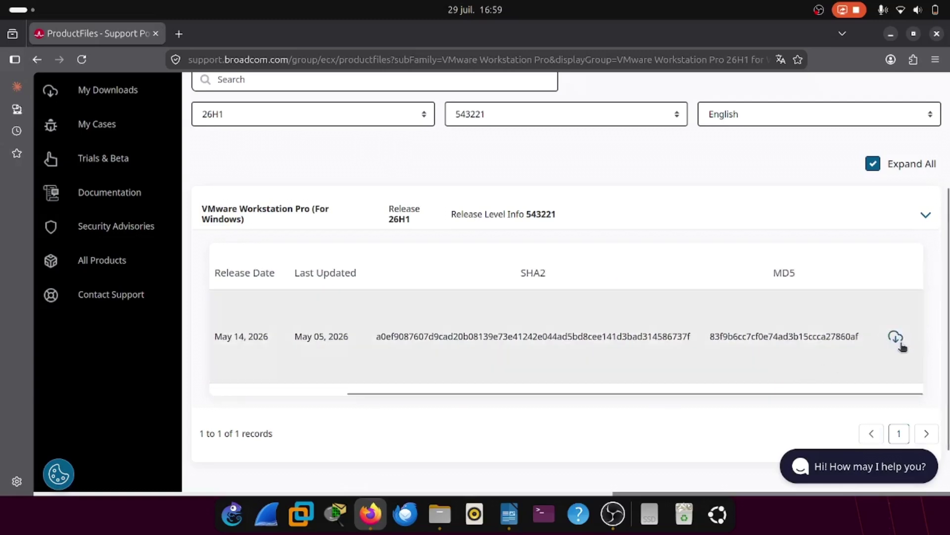
drag(763, 391, 429, 356)
scroll(430, 357, up, 2)
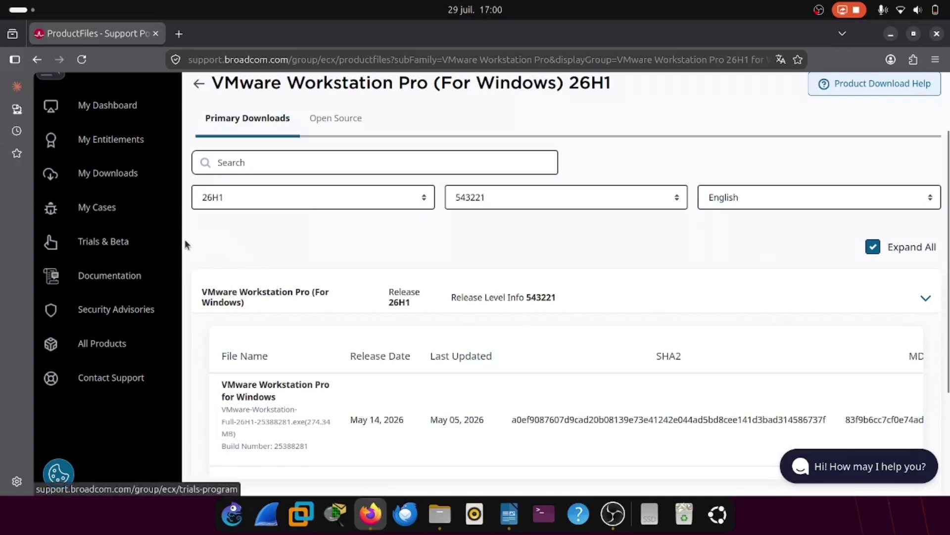
scroll(271, 318, down, 3)
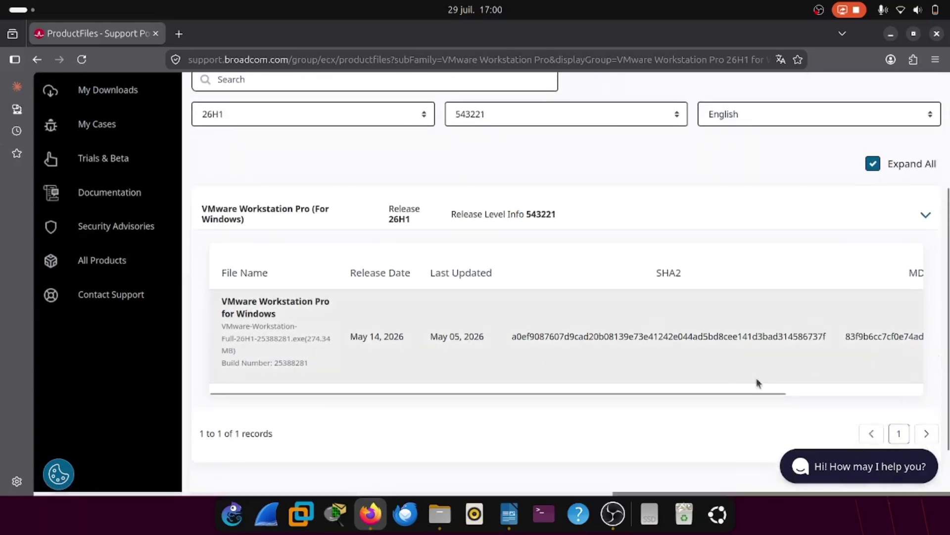
drag(695, 393, 848, 378)
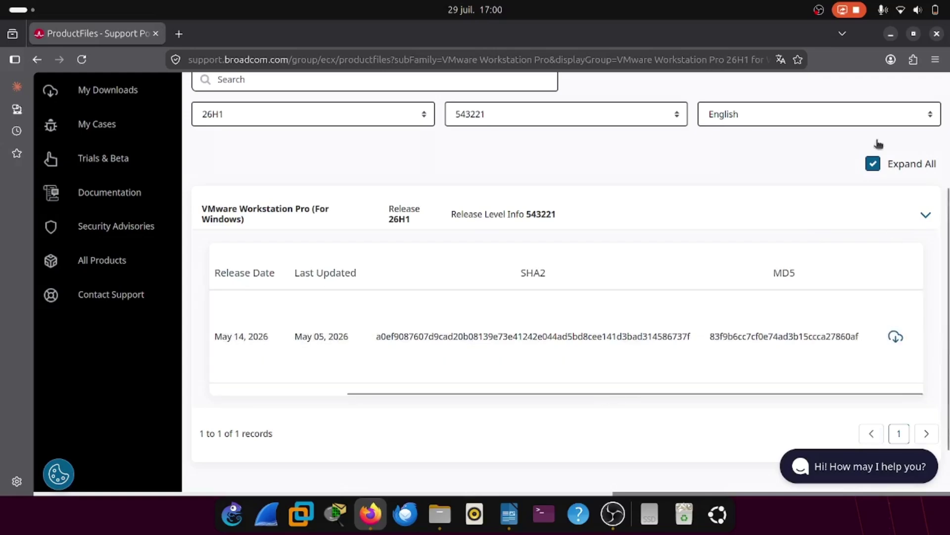
scroll(724, 348, up, 3)
scroll(724, 348, down, 2)
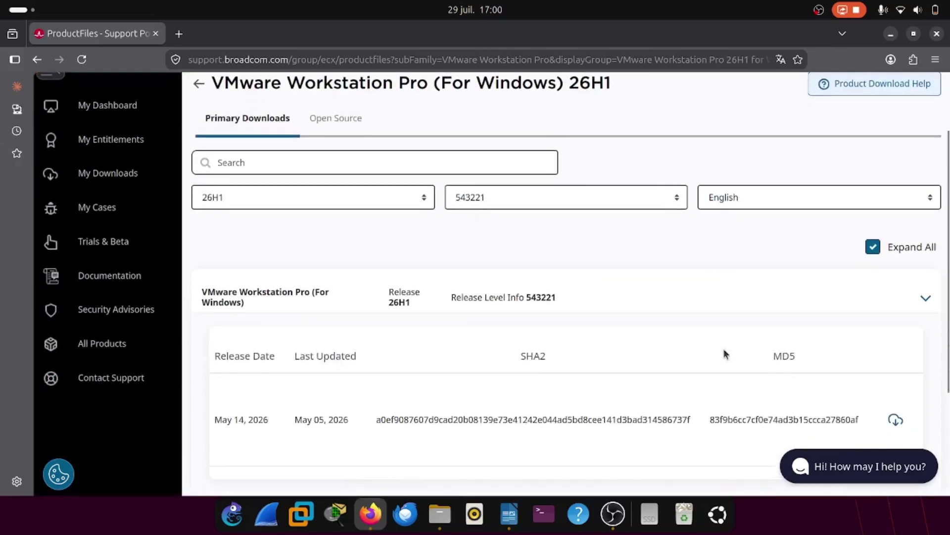
scroll(724, 348, down, 2)
scroll(724, 352, down, 1)
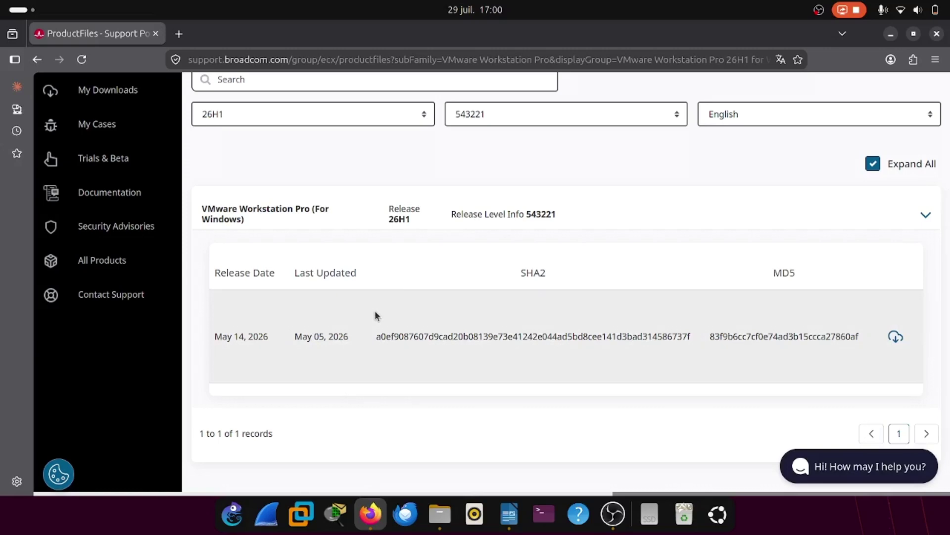
scroll(375, 315, down, 3)
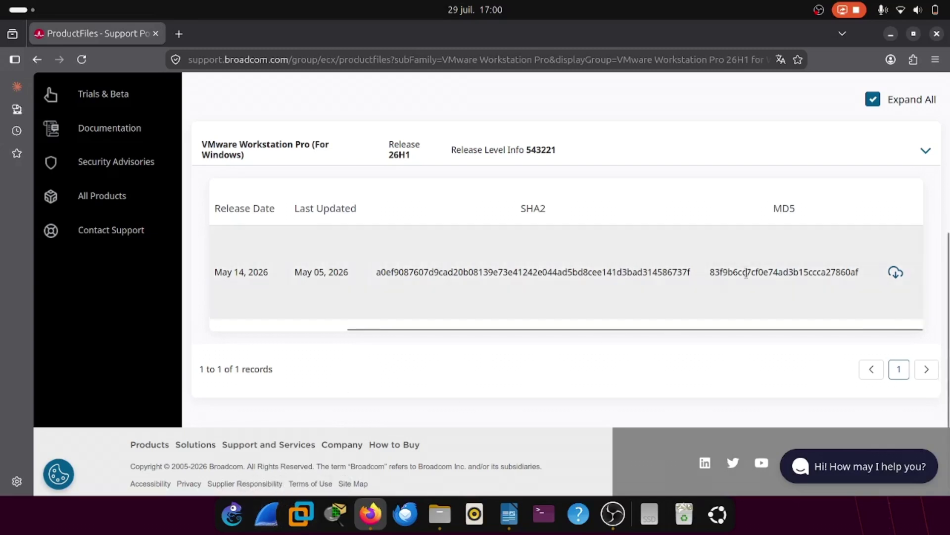
scroll(356, 261, up, 5)
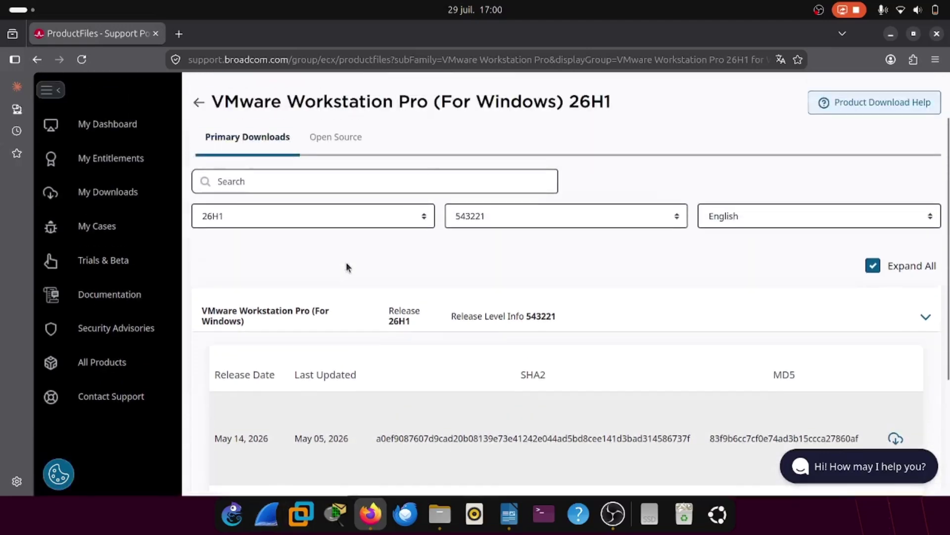
scroll(352, 272, down, 2)
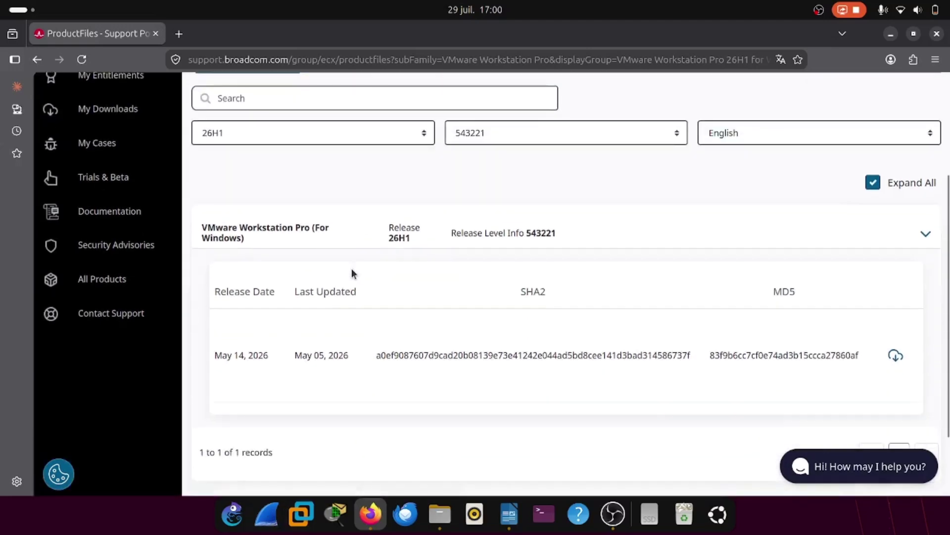
scroll(362, 270, up, 2)
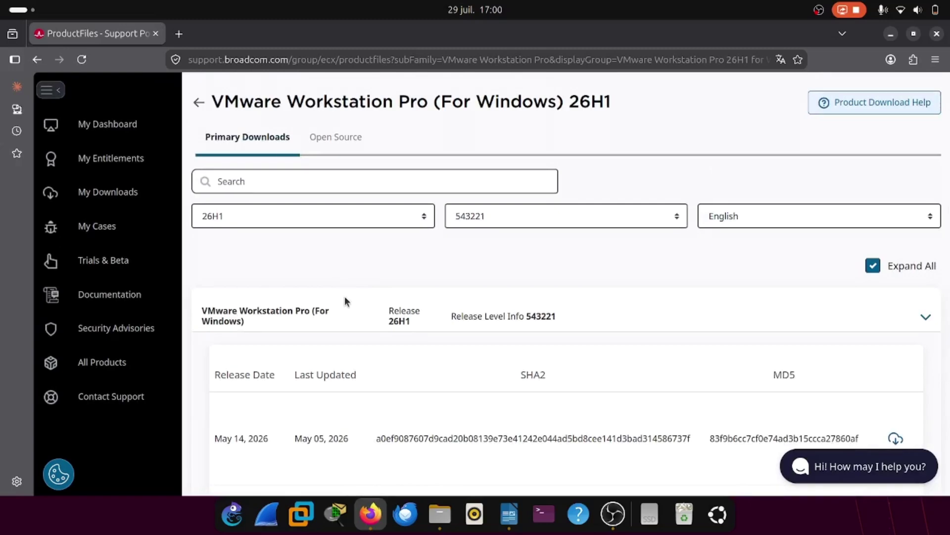
Step: Return to the VMware Workstation Pro product list and open the 26H1 release for Linux
click(199, 104)
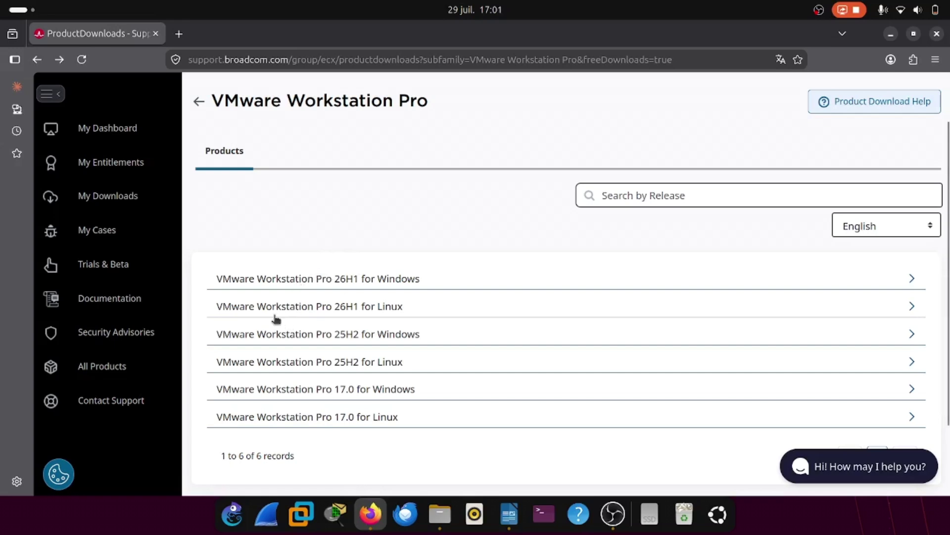
click(362, 309)
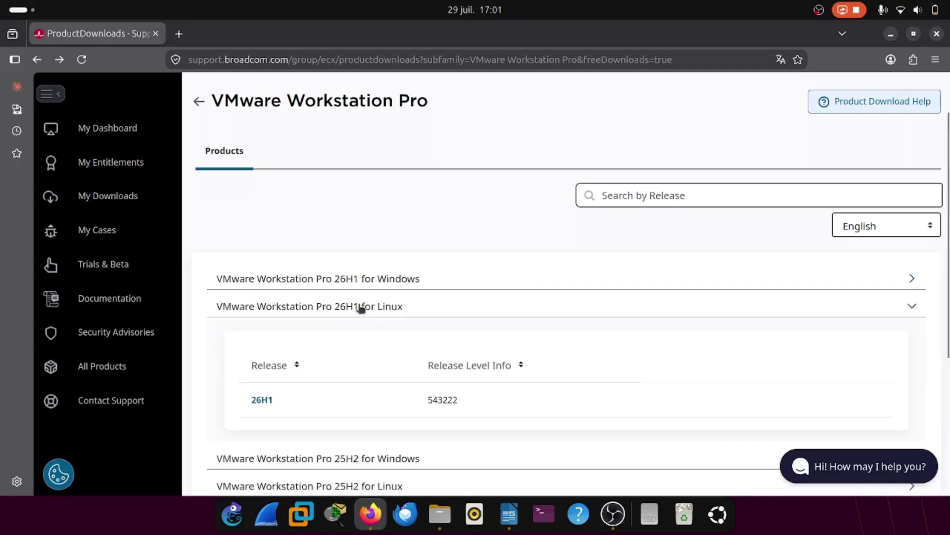
scroll(362, 309, down, 3)
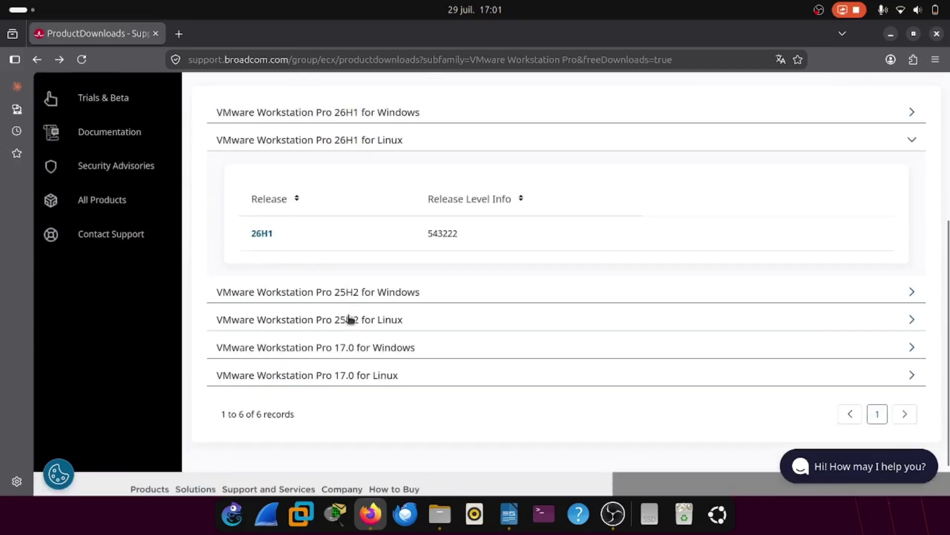
click(266, 235)
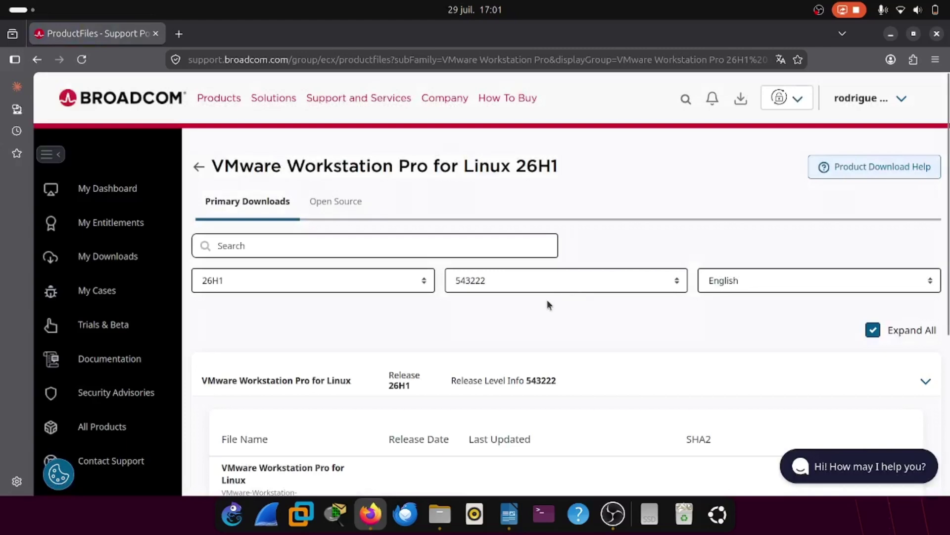
Step: Examine the Linux installer's file name, release date, checksums and download option on the 26H1 release page
scroll(534, 316, down, 3)
drag(516, 394, 721, 397)
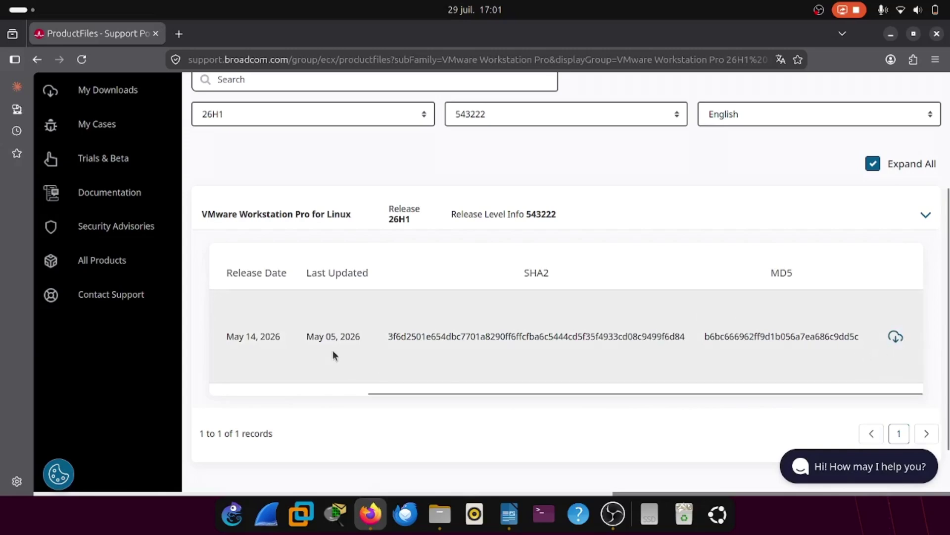
drag(374, 391, 183, 388)
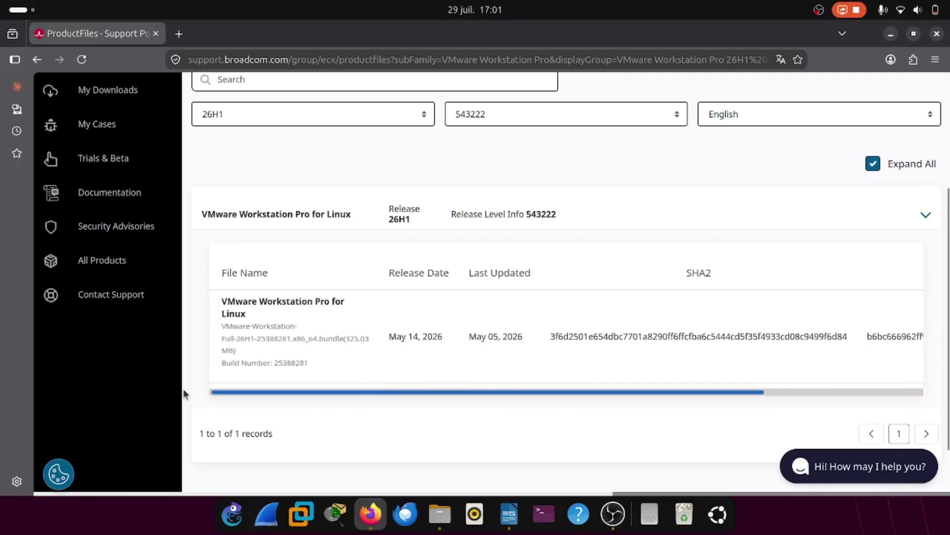
scroll(332, 360, up, 3)
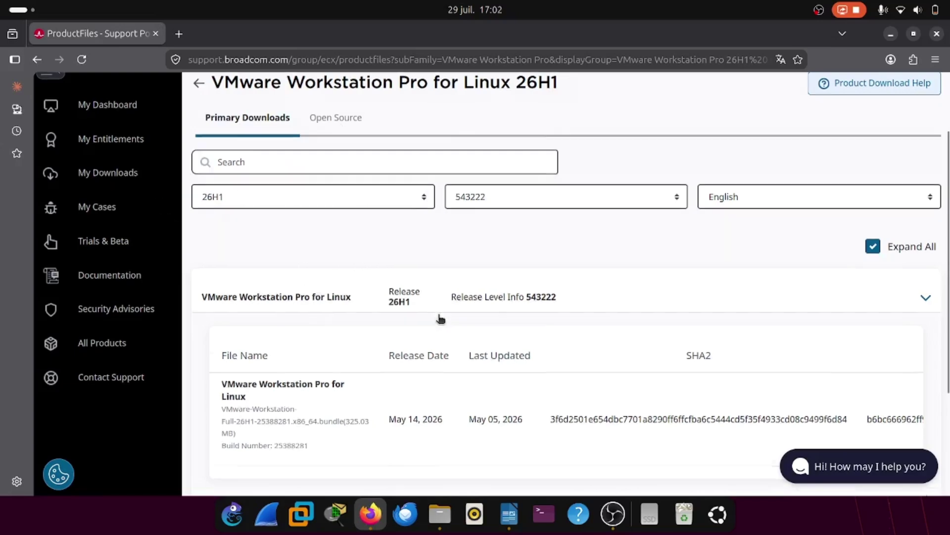
scroll(440, 318, down, 3)
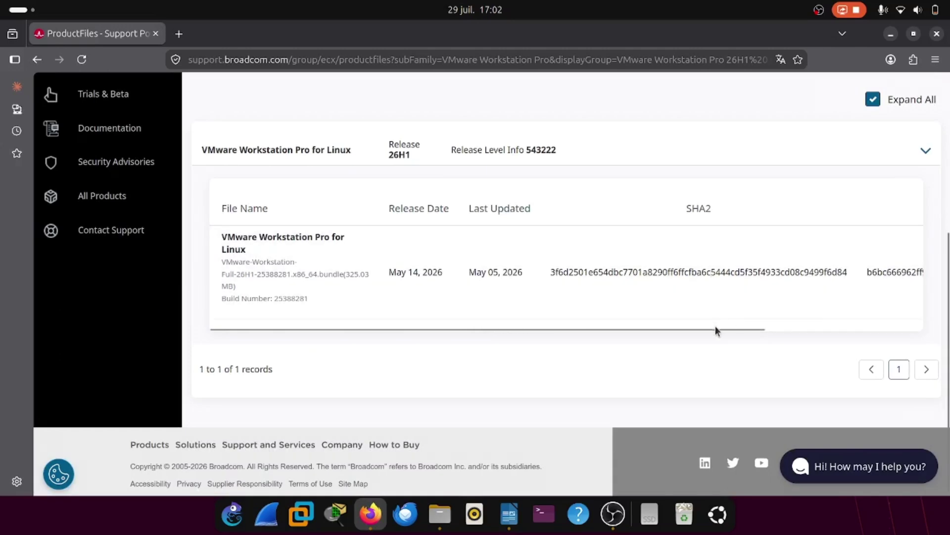
drag(715, 325, 908, 325)
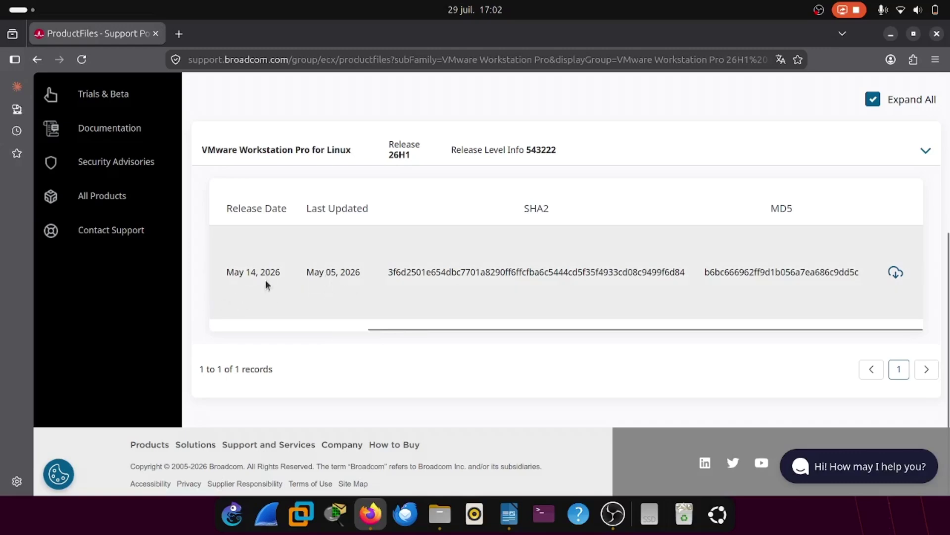
Step: Switch to etape_installation_GNS3.odt in LibreOffice Writer and review the chmod, apt update, apt install and .bundle installer commands line by line
click(509, 513)
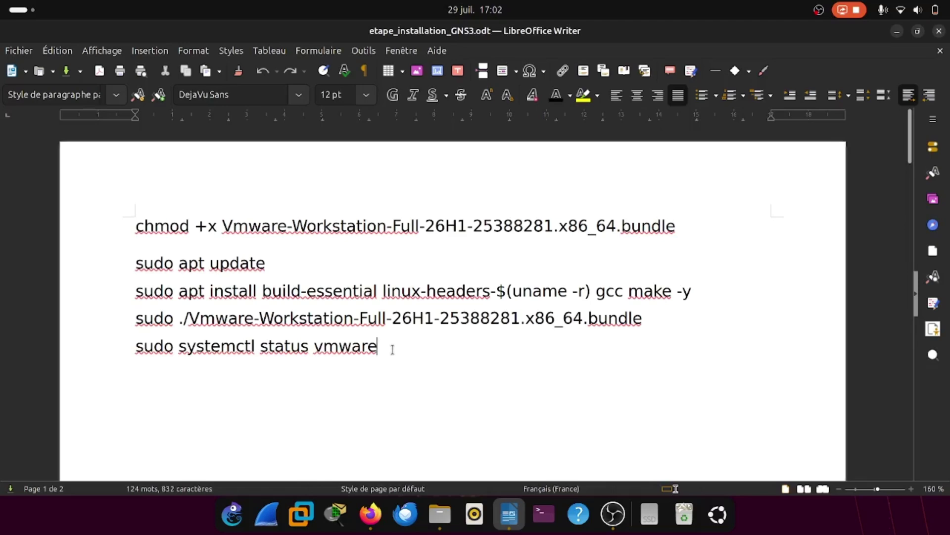
triple_click(280, 227)
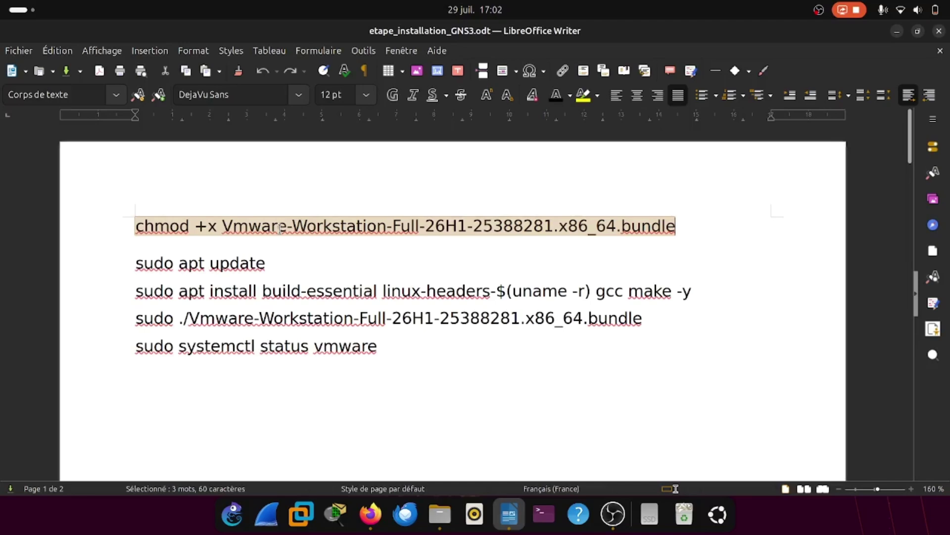
double_click(627, 226)
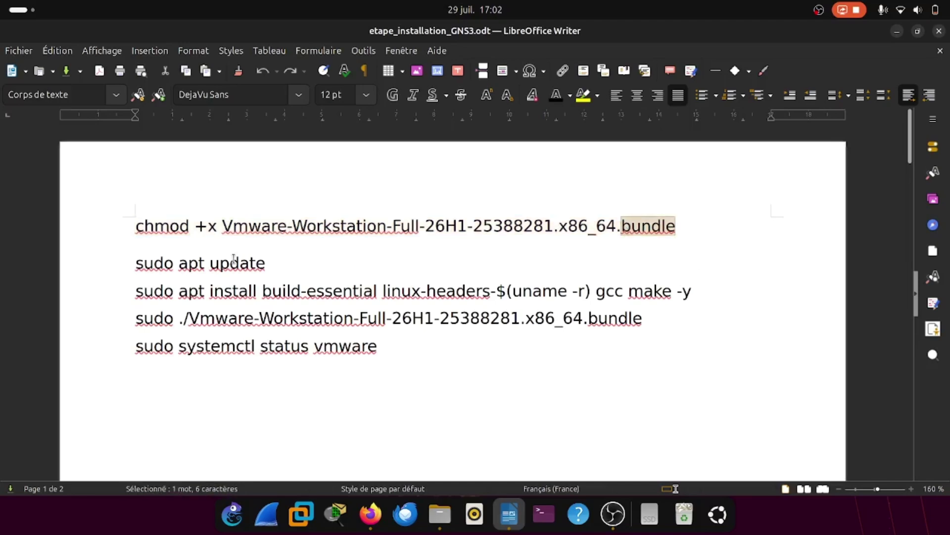
triple_click(249, 263)
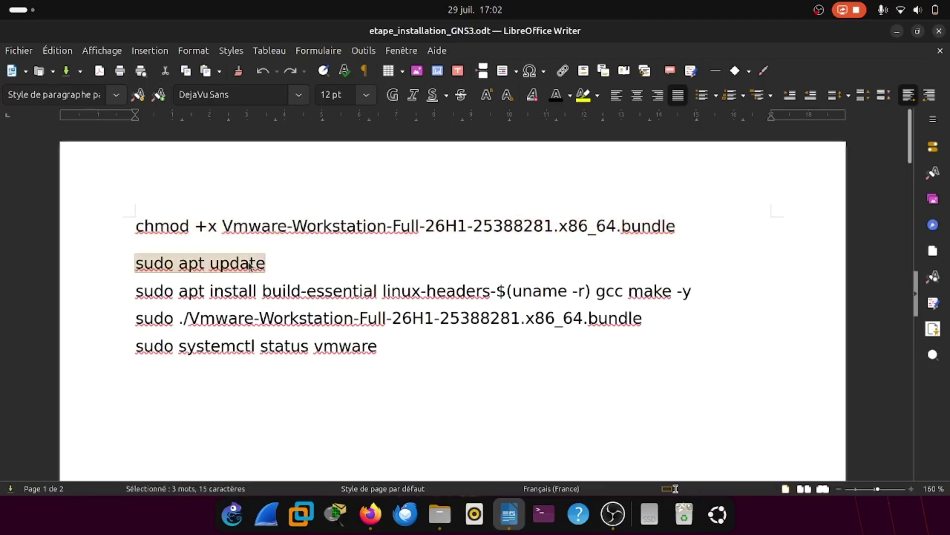
click(291, 299)
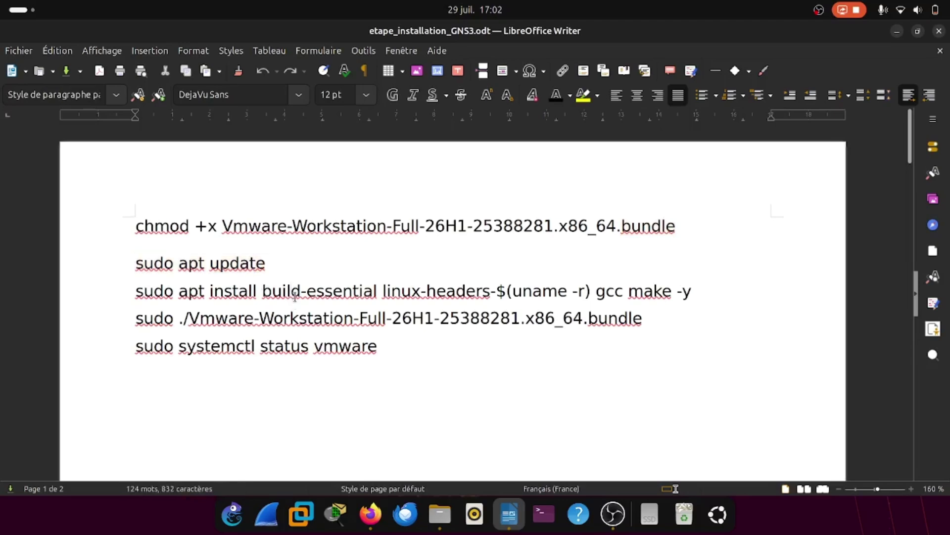
double_click(295, 298)
triple_click(296, 299)
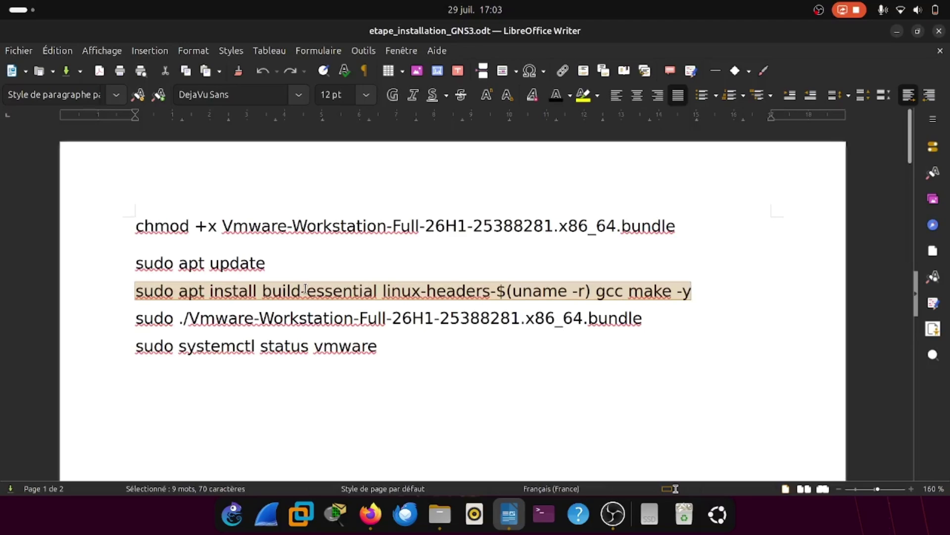
triple_click(248, 321)
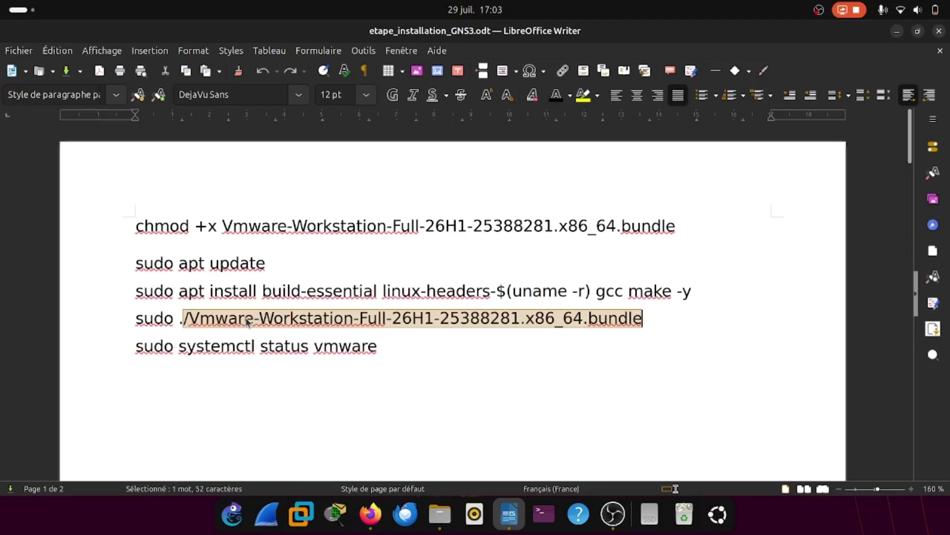
triple_click(271, 323)
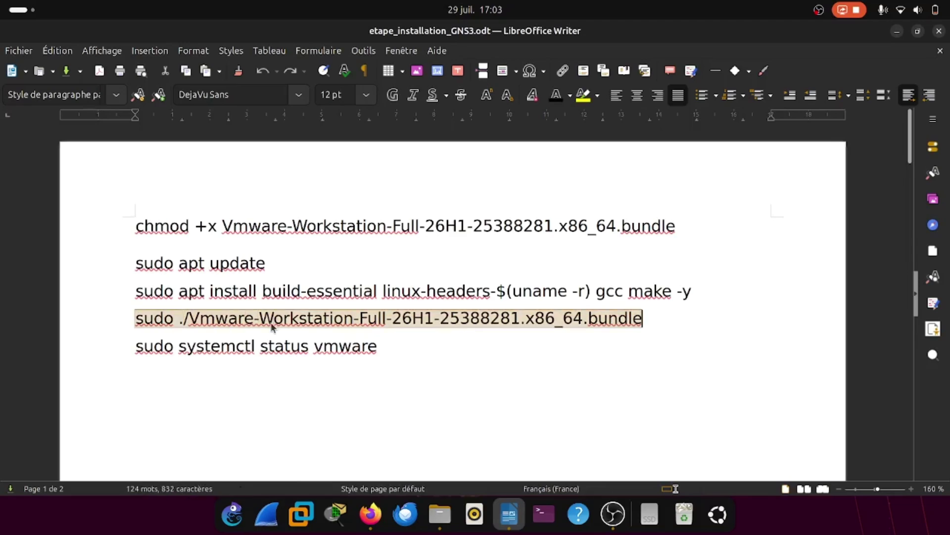
click(272, 323)
Step: Copy "sudo systemctl status vmware" from the notes, run it in a terminal with the sudo password, and close the terminal after checking the service
triple_click(294, 353)
key(ctrl+c)
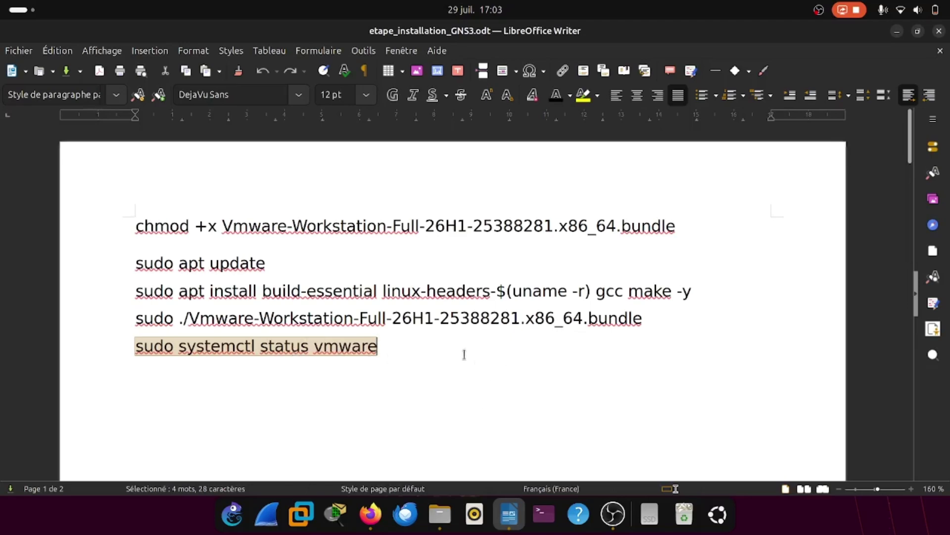
click(553, 511)
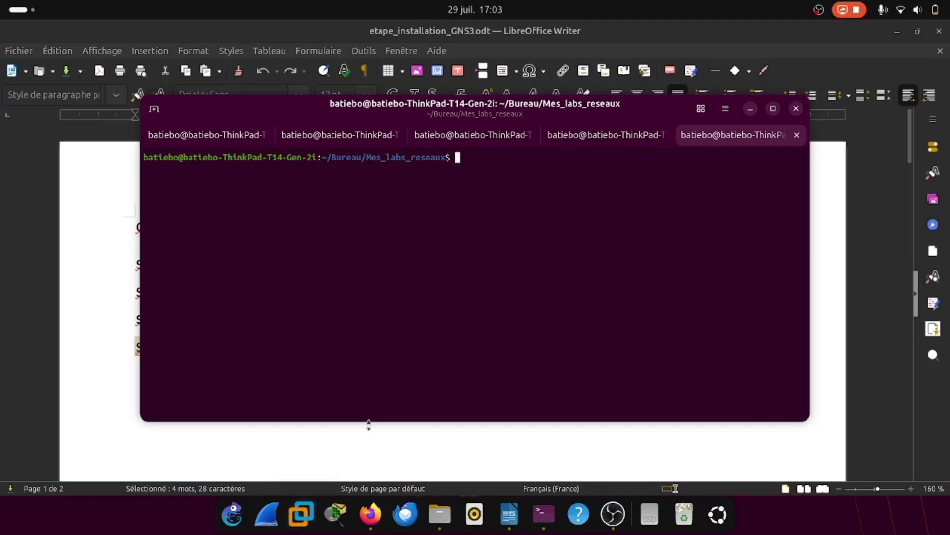
key(ctrl+shift+v)
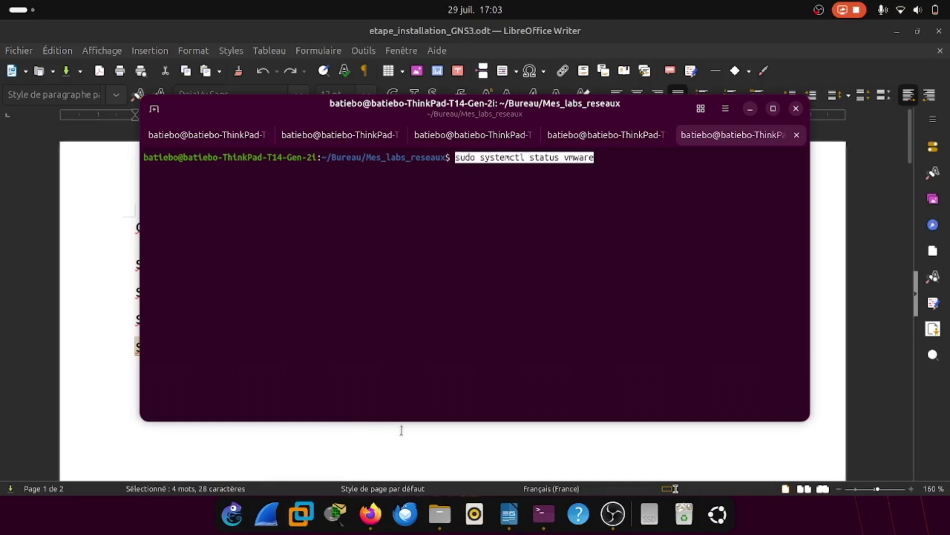
key(Return)
text(******)
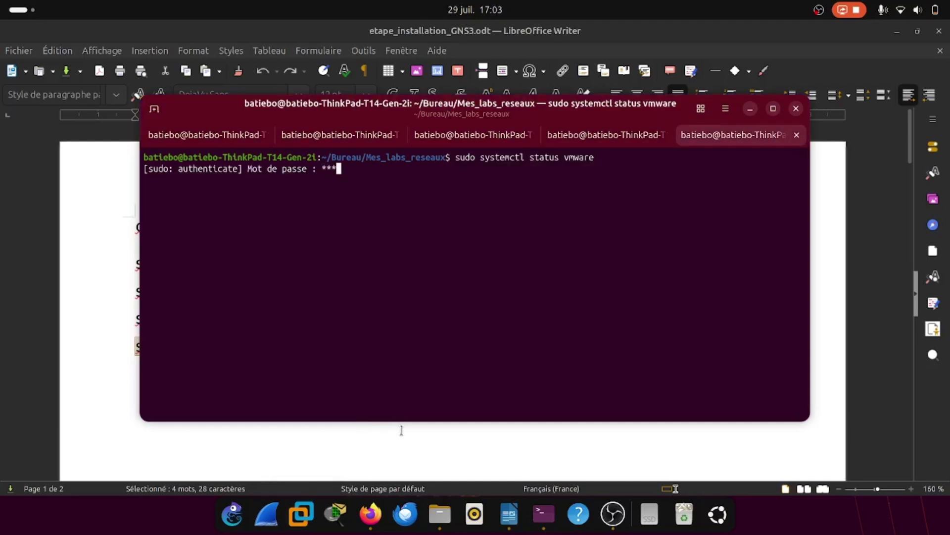
text(*******)
key(Return)
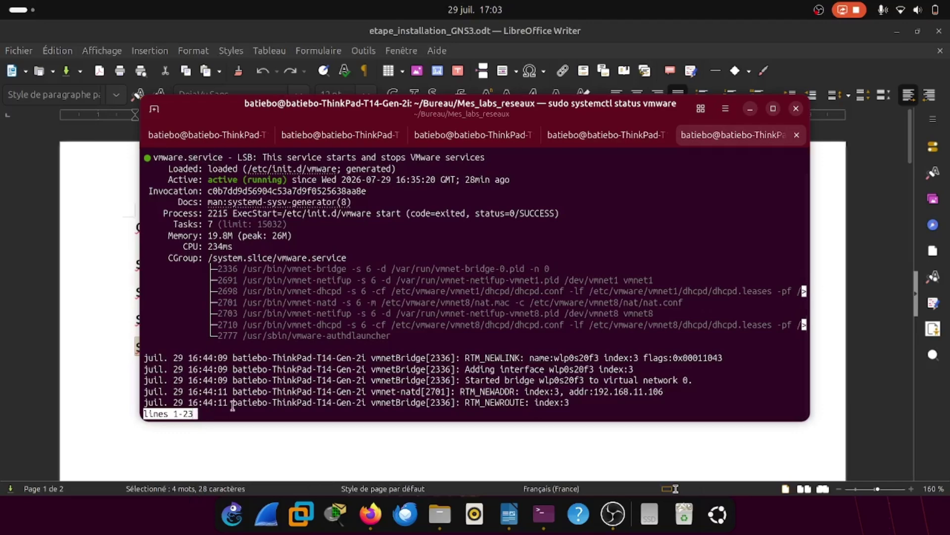
key(q)
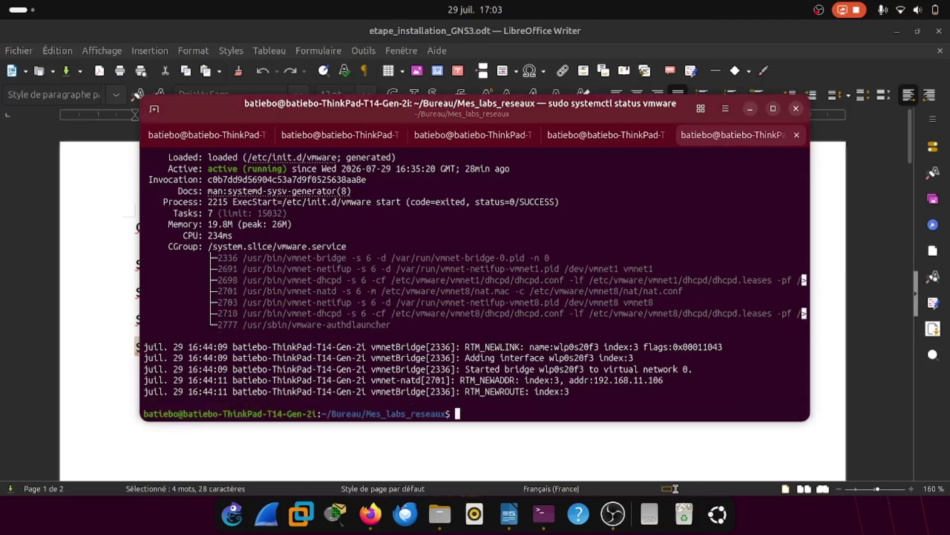
click(796, 108)
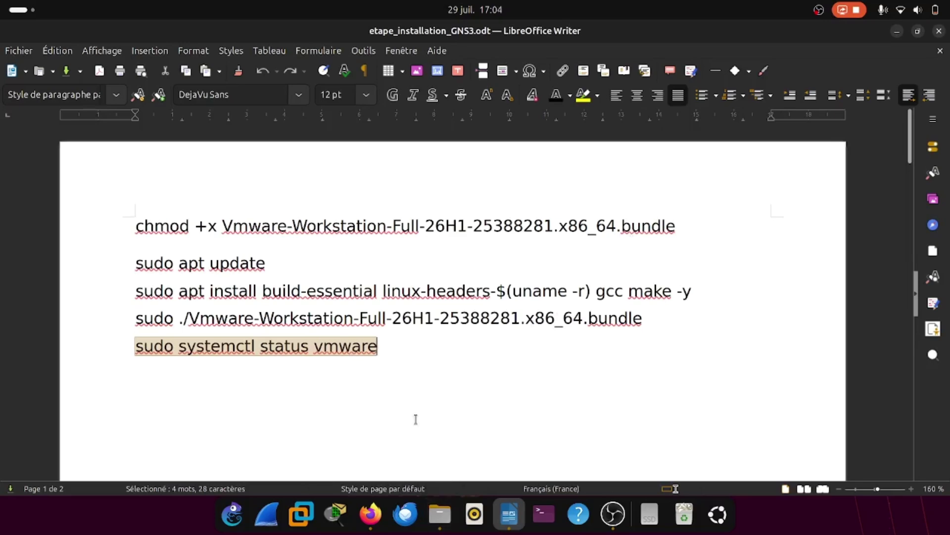
Step: Switch to the file manager, browse to Bureau/Network_WorkSpace containing the VMware bundle, and briefly open a terminal in that folder
click(439, 513)
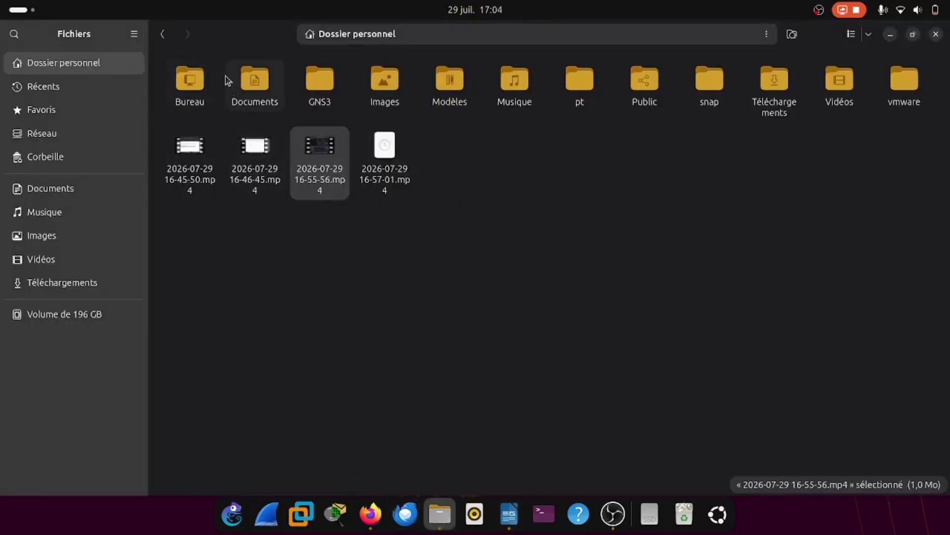
click(203, 85)
double_click(203, 85)
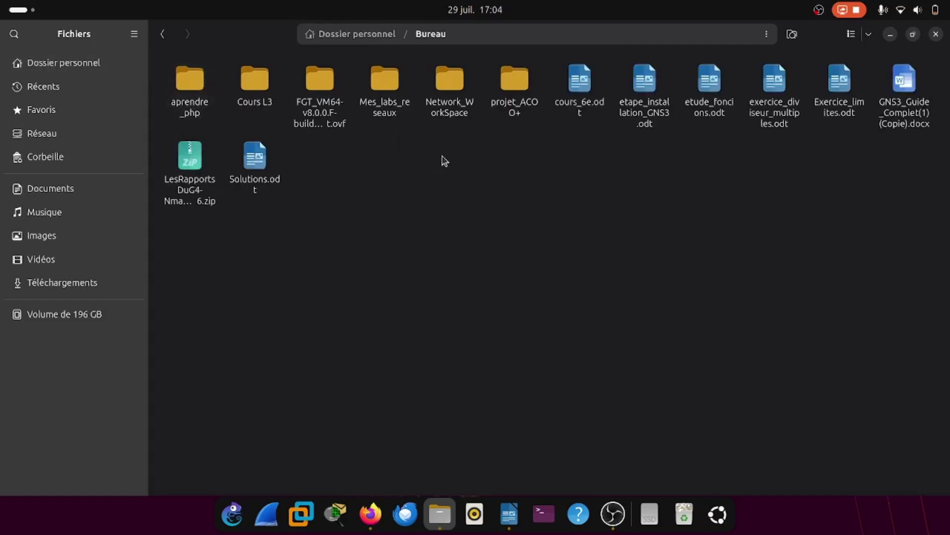
double_click(457, 110)
right_click(473, 214)
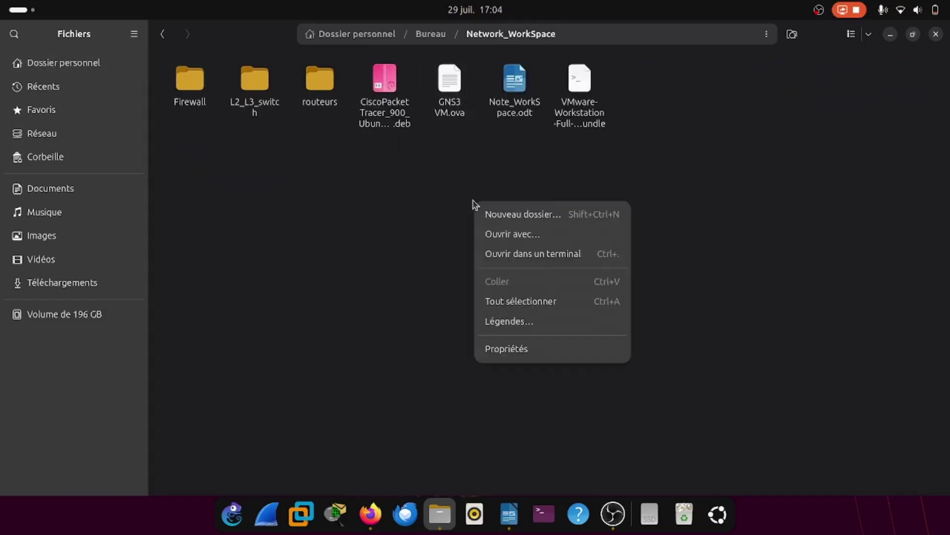
click(538, 255)
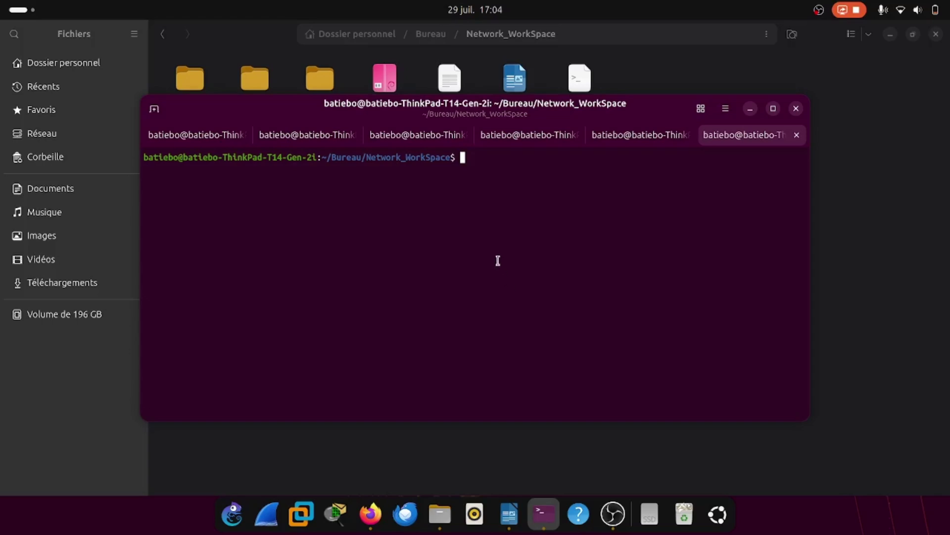
click(796, 108)
Step: Switch back to Firefox and view the VMware Workstation Pro for Linux 26H1 download entry again
click(380, 506)
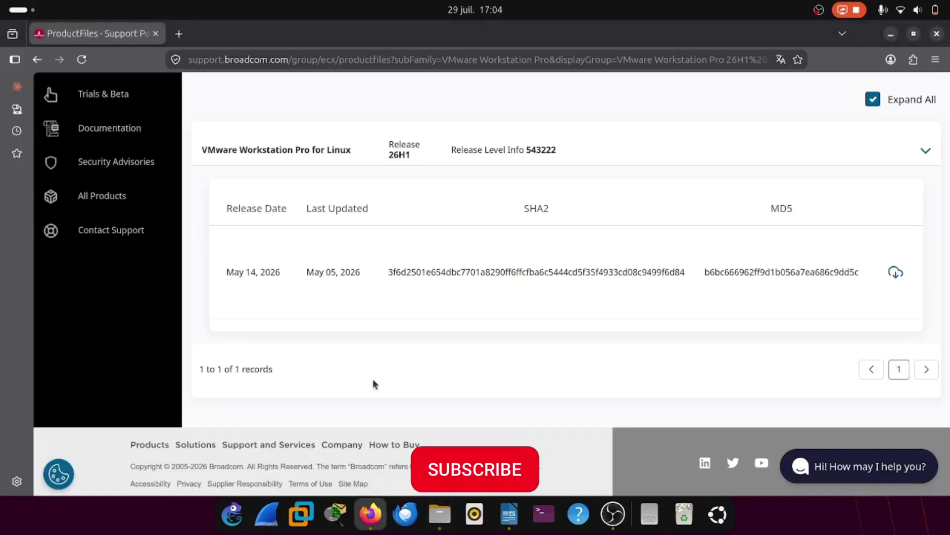
scroll(433, 247, up, 2)
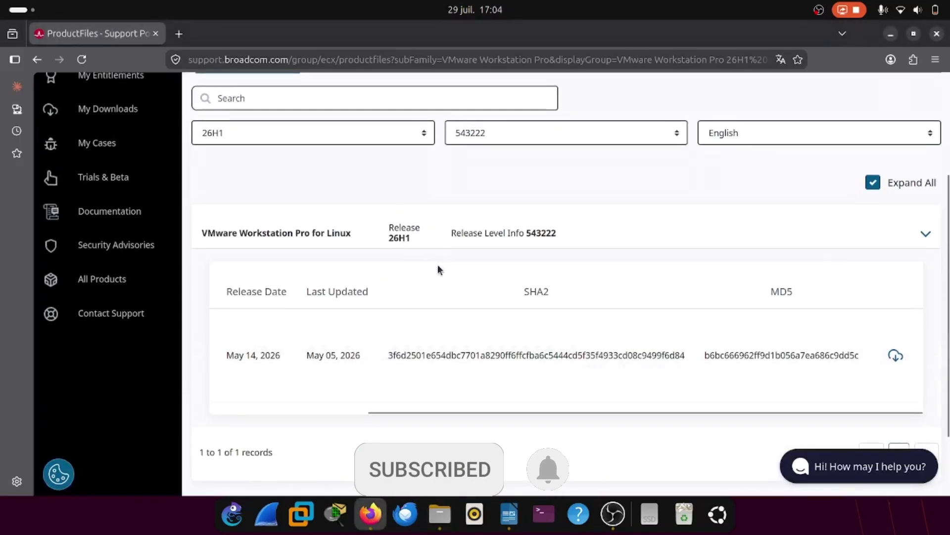